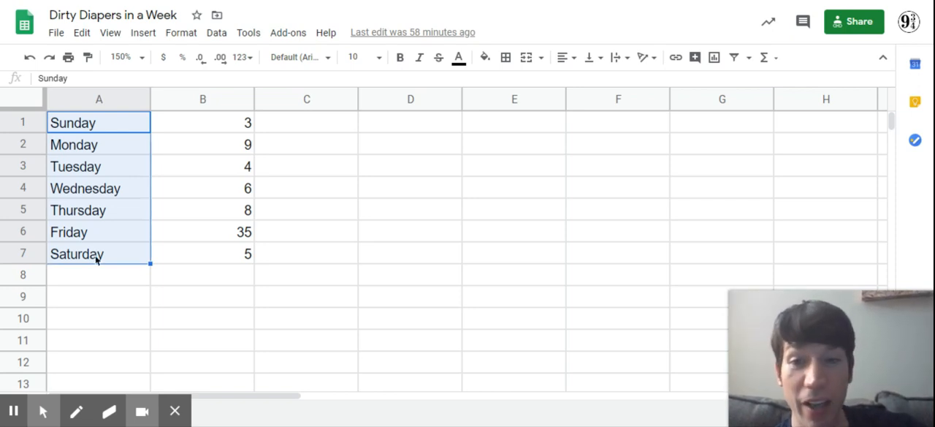
pyautogui.moveTo(233, 121); pyautogui.dragTo(234, 249)
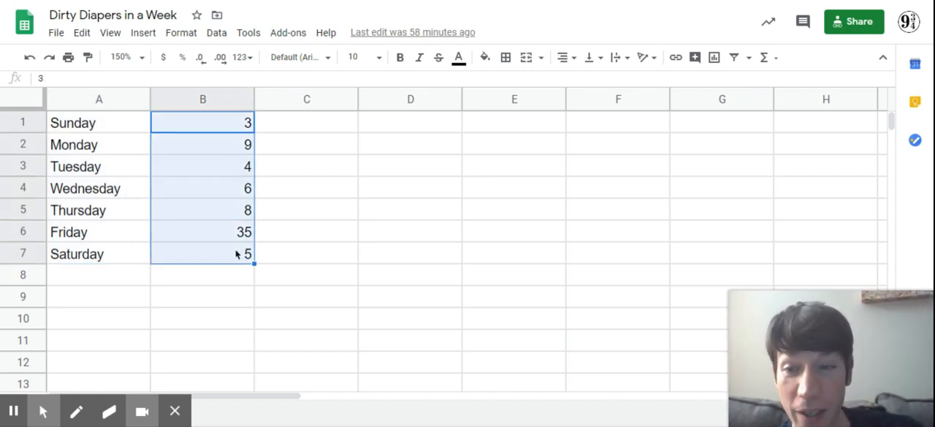
pyautogui.moveTo(125, 187); pyautogui.dragTo(189, 185)
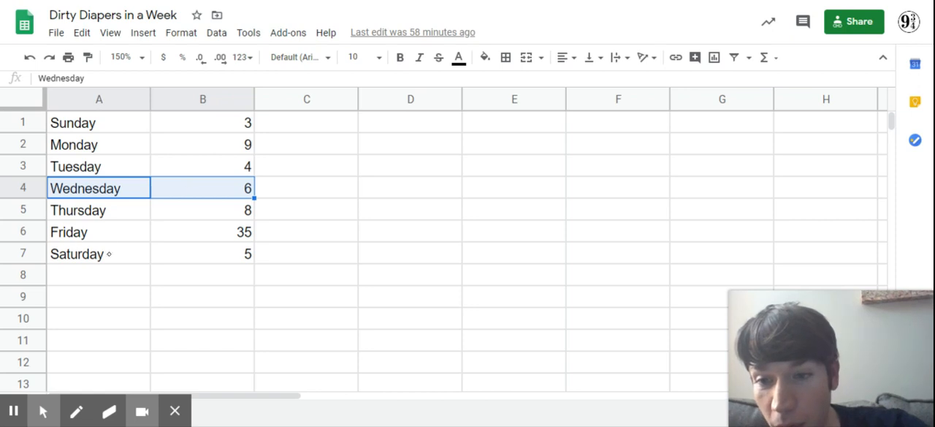
pyautogui.moveTo(108, 253); pyautogui.dragTo(208, 255)
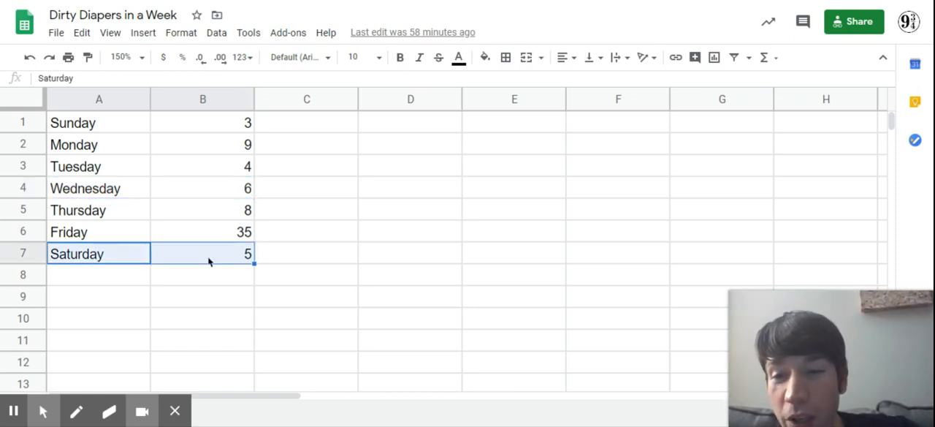
pyautogui.moveTo(125, 226); pyautogui.dragTo(212, 229)
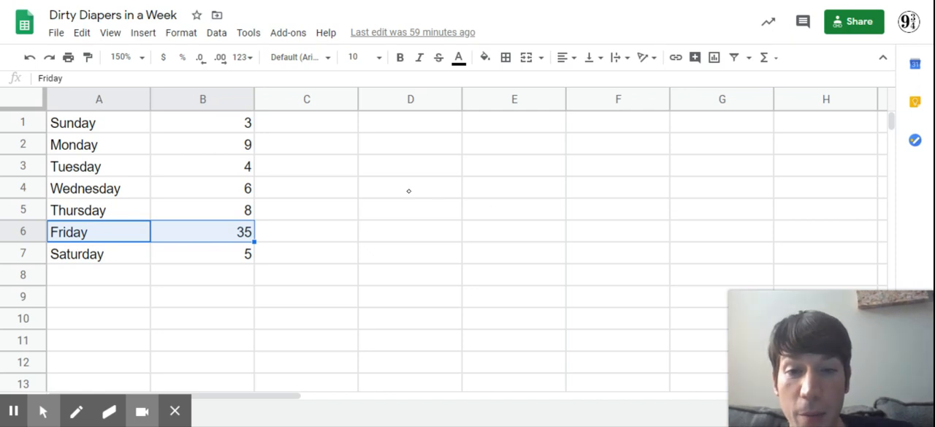
# - Enter the labels Mean, Median, Mode and Range in cells D3 through D6
pyautogui.click(390, 173)
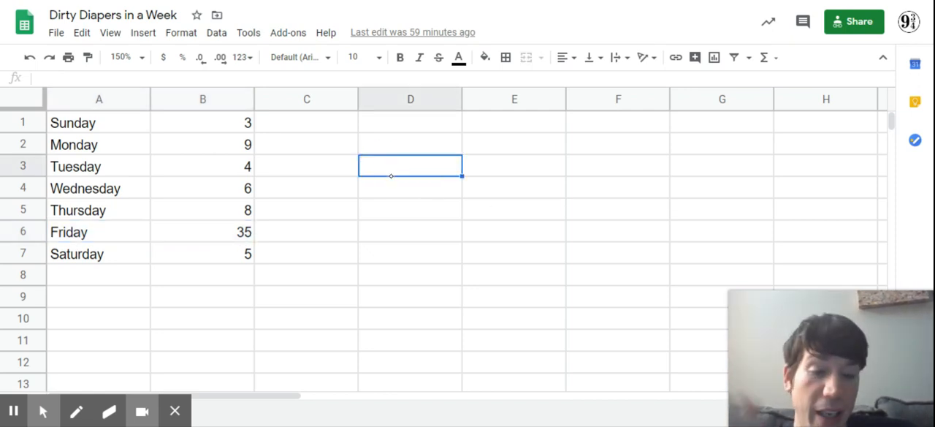
pyautogui.write('Mean')
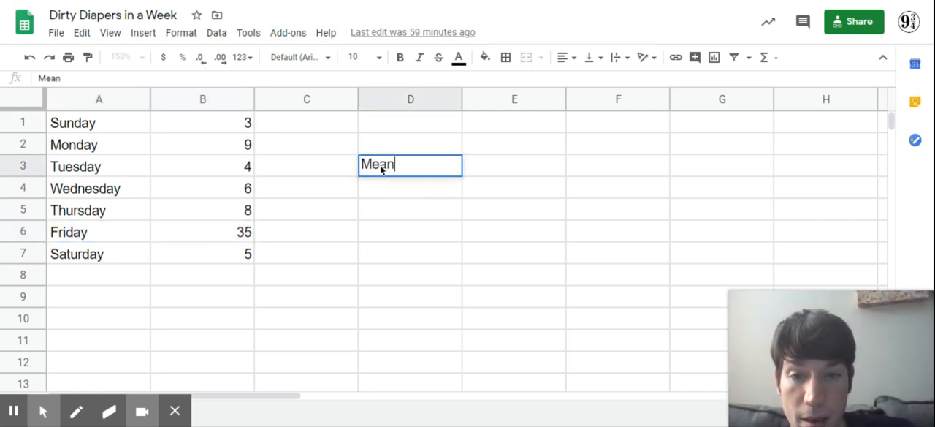
pyautogui.press('Return')
pyautogui.write('Median')
pyautogui.press('Return')
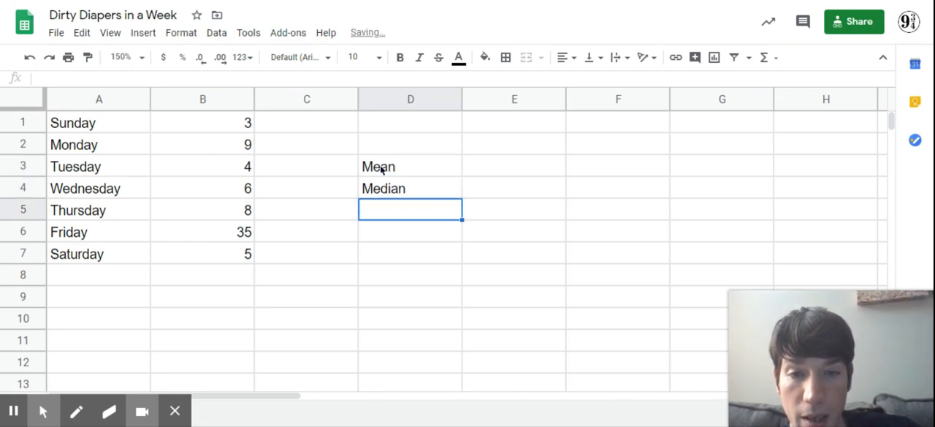
pyautogui.write('Mode')
pyautogui.press('Return')
pyautogui.write('Range')
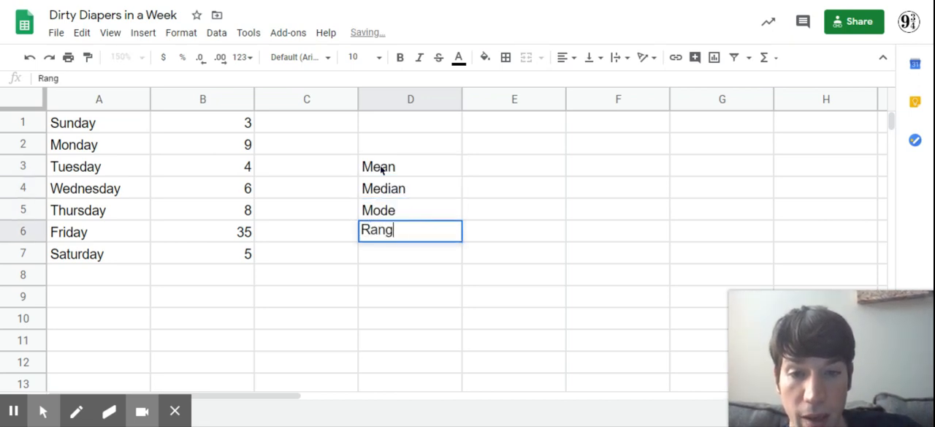
pyautogui.click(511, 171)
pyautogui.moveTo(513, 187); pyautogui.dragTo(507, 236)
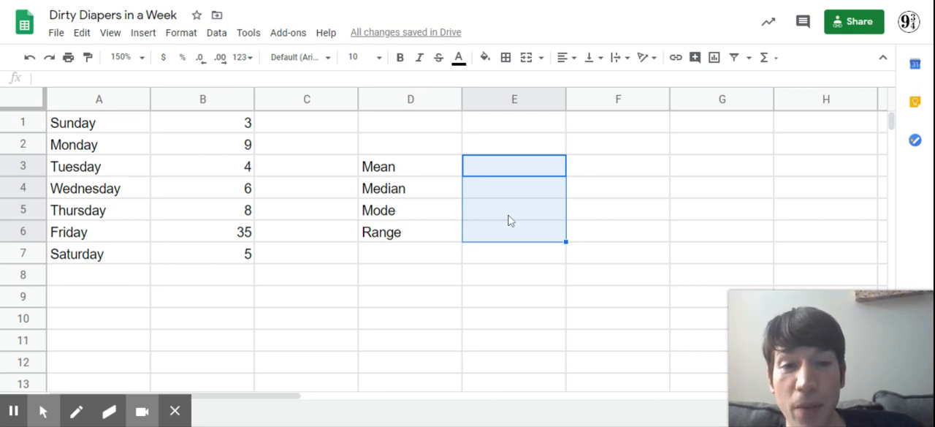
# - Calculate the mean of the daily counts in cell E3 with the AVERAGE function over B1:B7
pyautogui.click(496, 173)
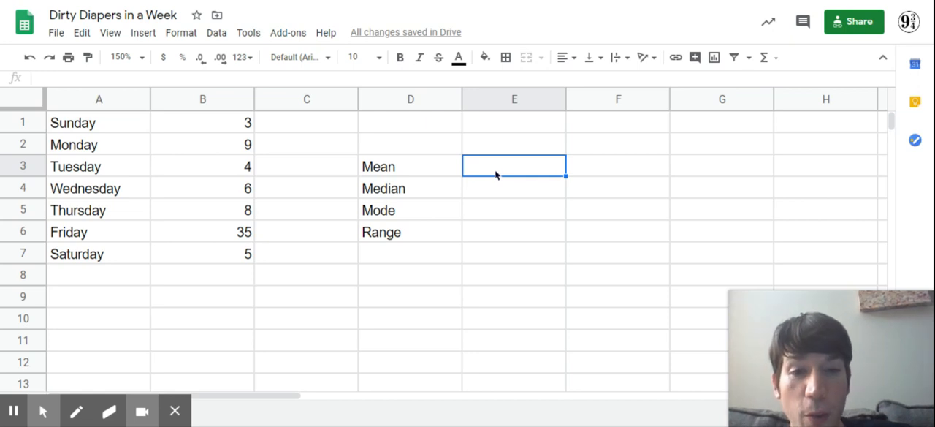
pyautogui.write('=')
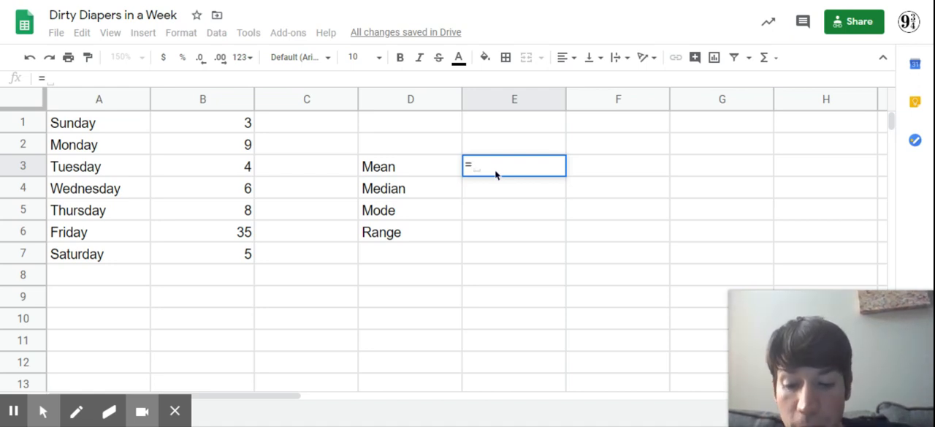
pyautogui.write('av')
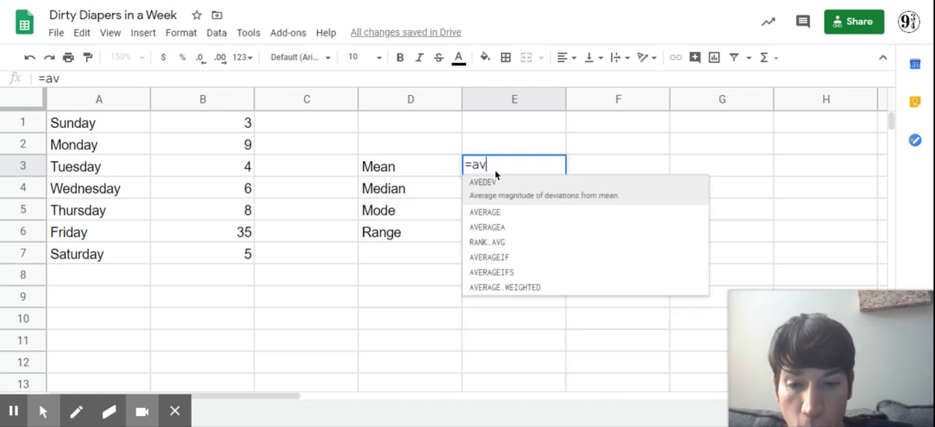
pyautogui.write('er')
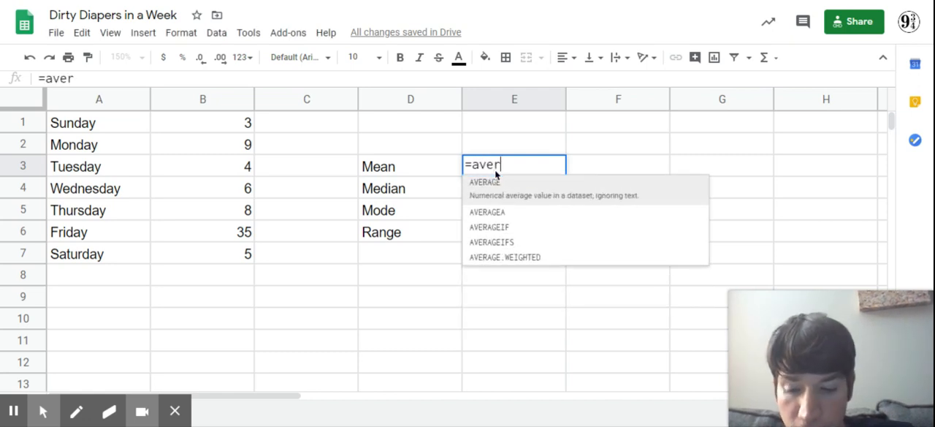
pyautogui.write('a')
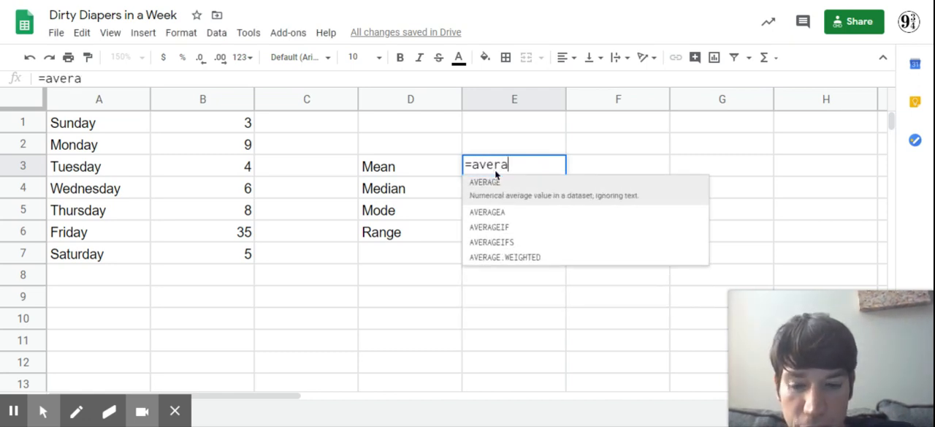
pyautogui.write('ge')
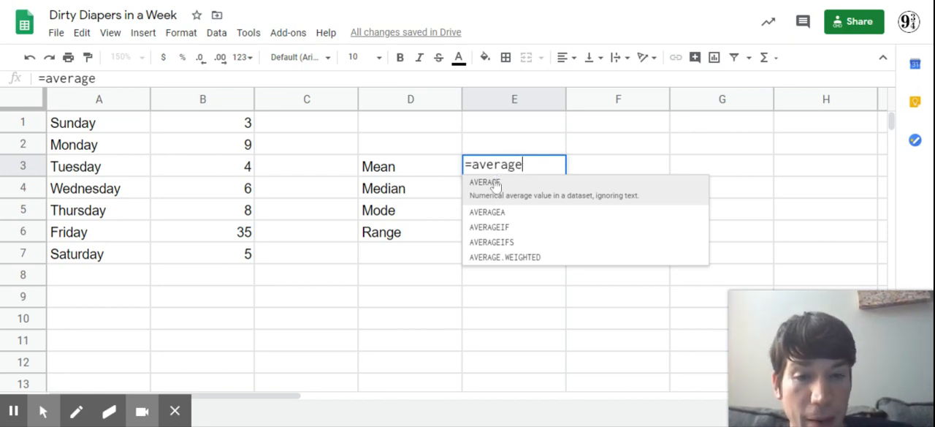
pyautogui.click(495, 192)
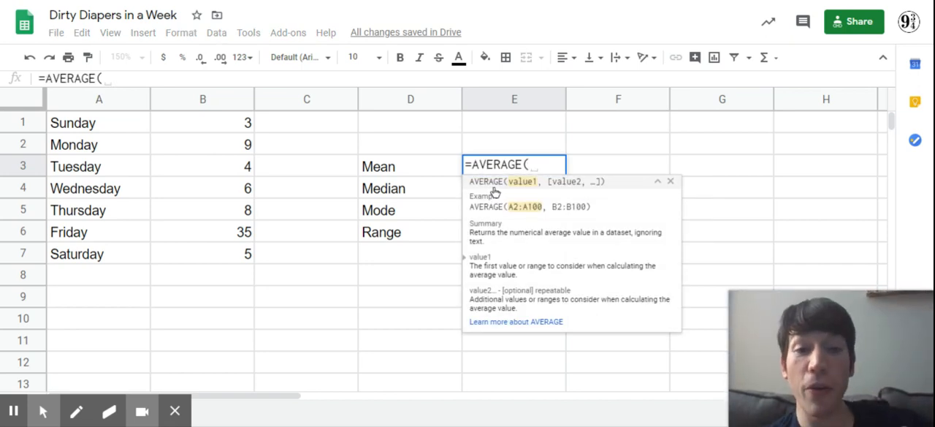
pyautogui.click(239, 128)
pyautogui.moveTo(240, 128); pyautogui.dragTo(247, 257)
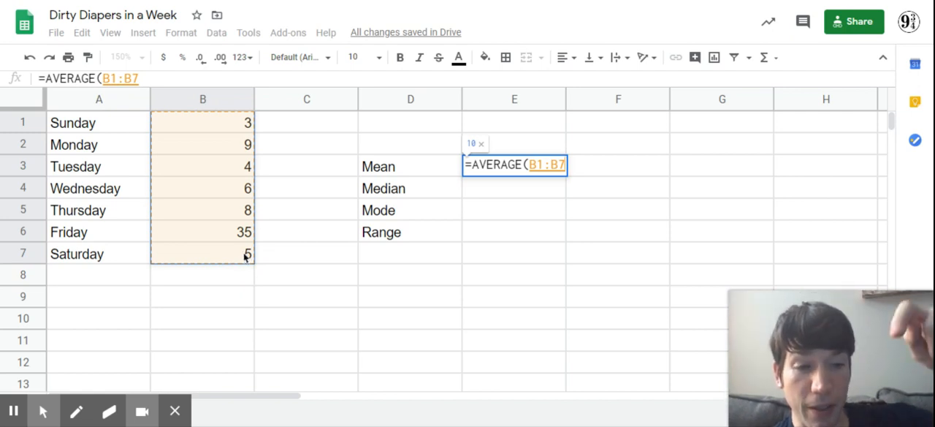
pyautogui.press('Return')
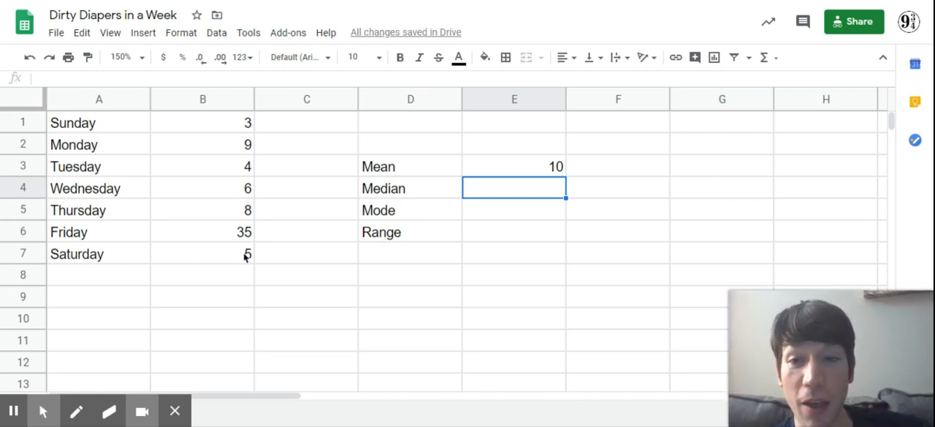
pyautogui.moveTo(234, 122); pyautogui.dragTo(234, 269)
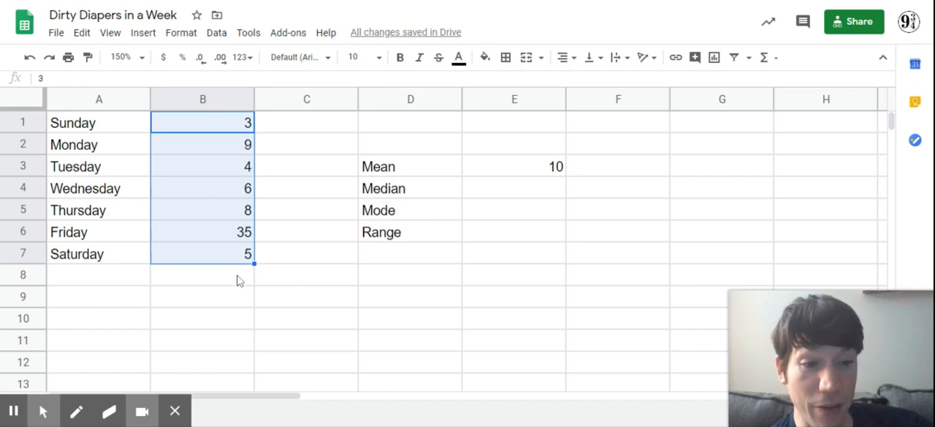
pyautogui.click(527, 167)
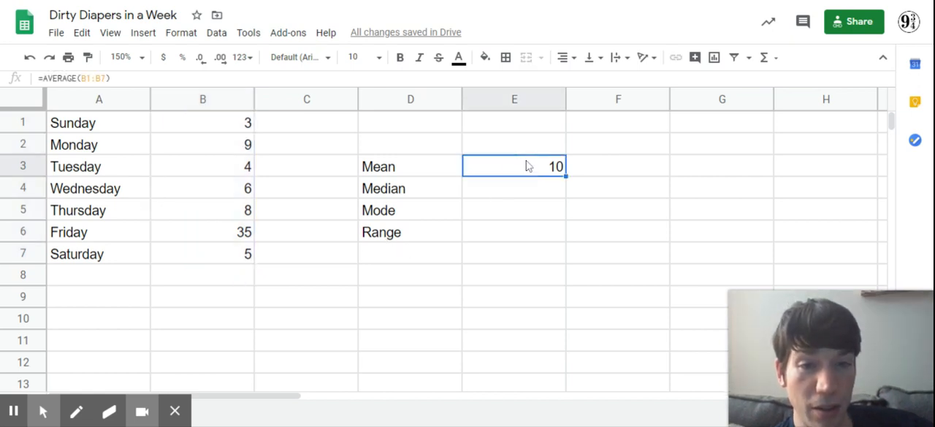
# - Calculate the median of the daily counts in cell E4 with the MEDIAN function over B1:B7
pyautogui.click(513, 196)
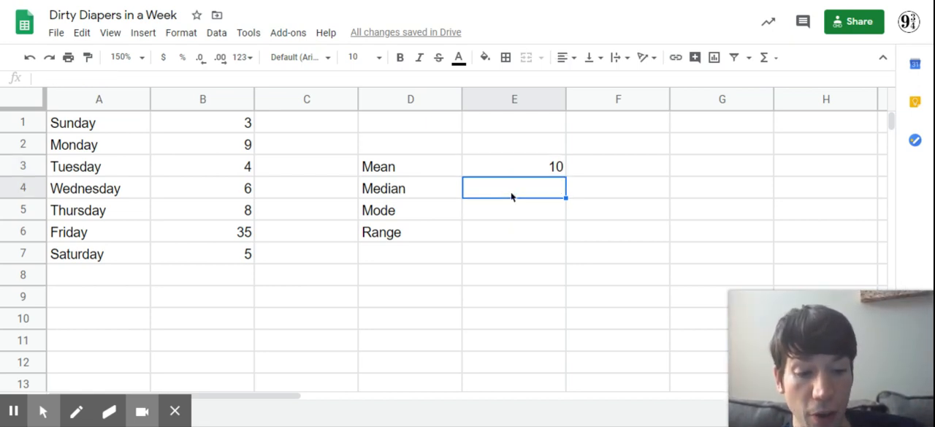
pyautogui.write('=')
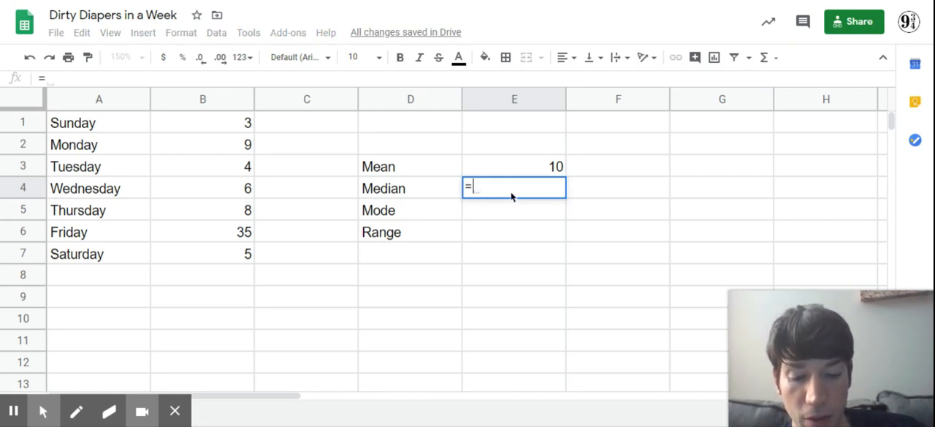
pyautogui.write('med')
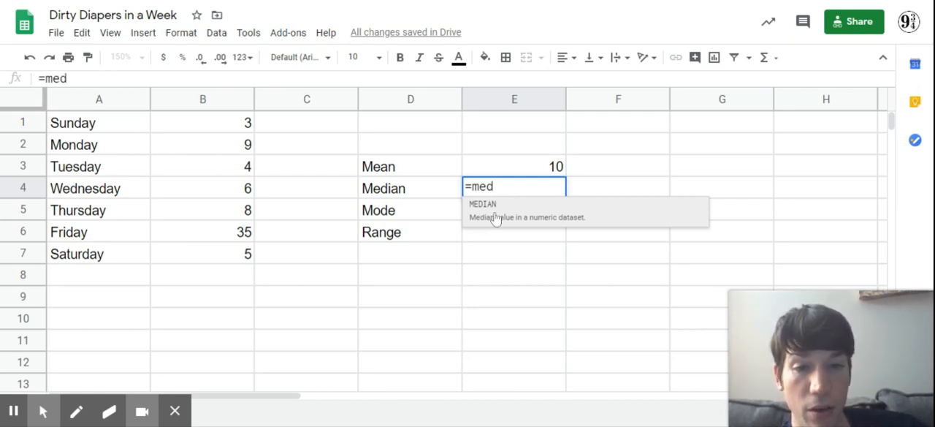
pyautogui.click(495, 216)
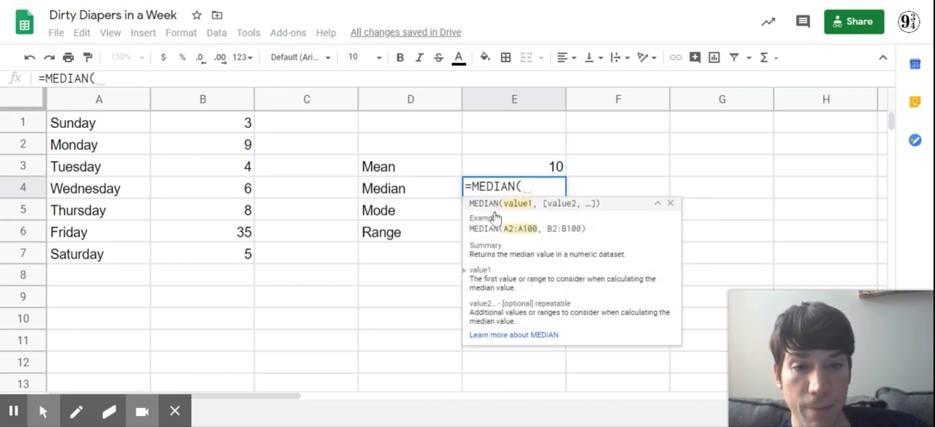
pyautogui.click(248, 125)
pyautogui.moveTo(248, 126); pyautogui.dragTo(249, 254)
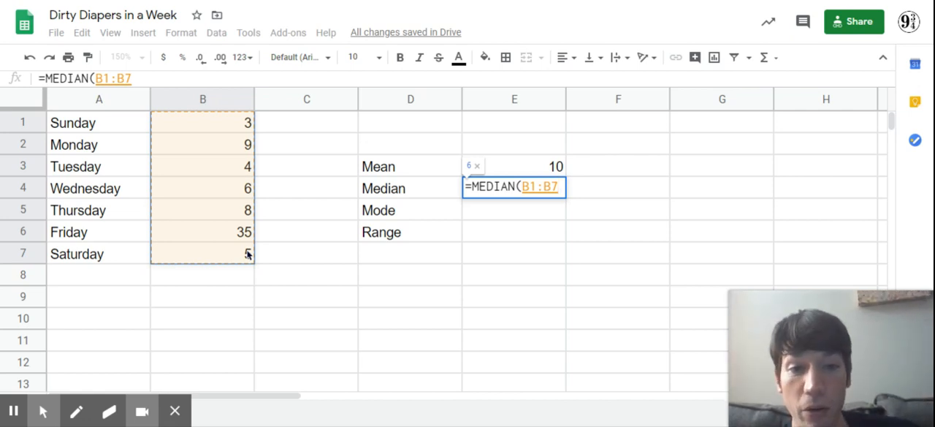
pyautogui.press('Return')
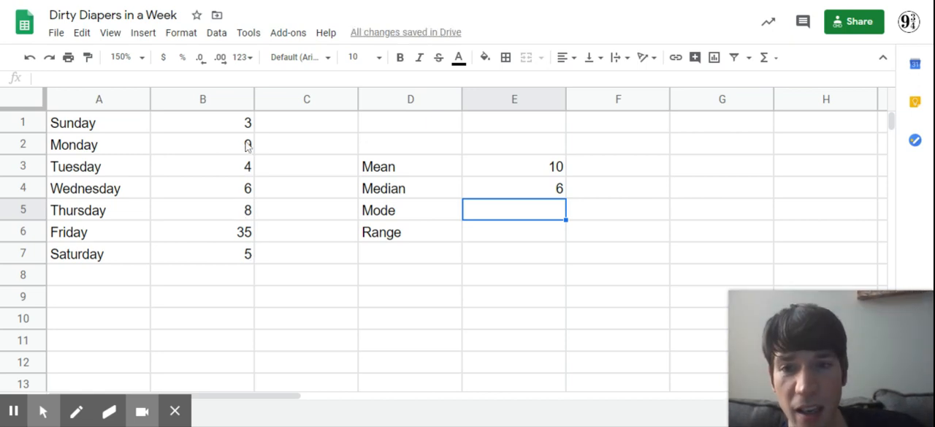
pyautogui.moveTo(245, 127); pyautogui.dragTo(254, 261)
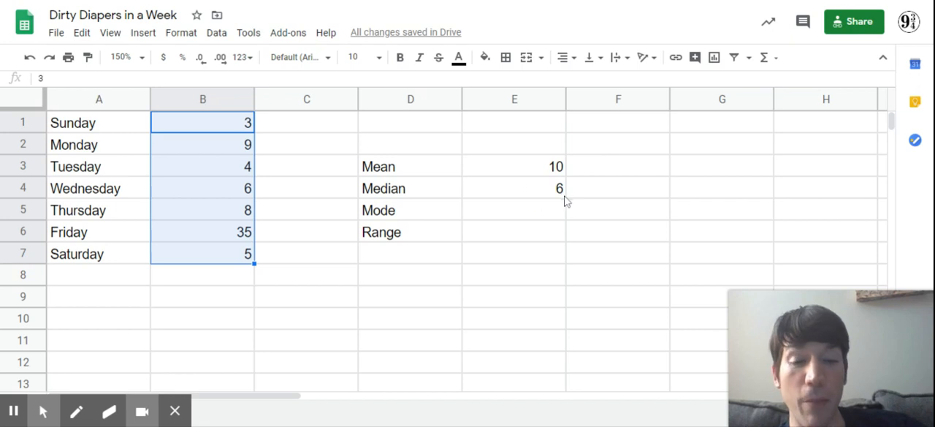
# - Enter a MODE formula over B1:B7 in cell E5, beside the Mode label
pyautogui.click(527, 210)
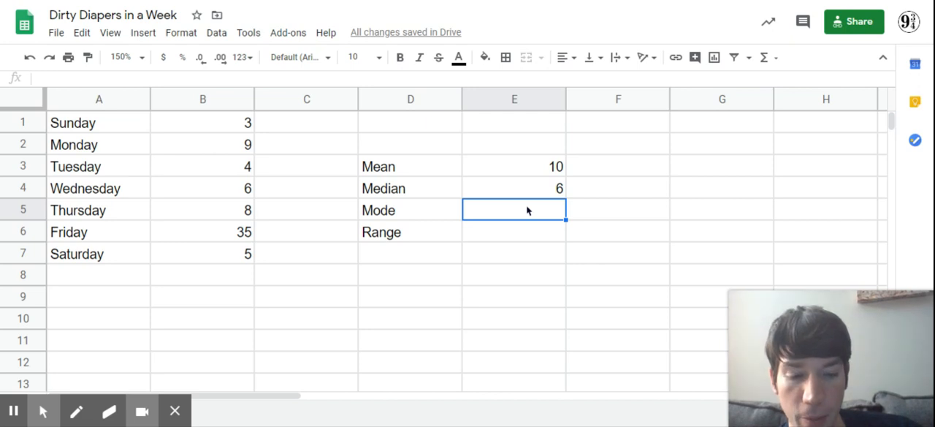
pyautogui.write('=')
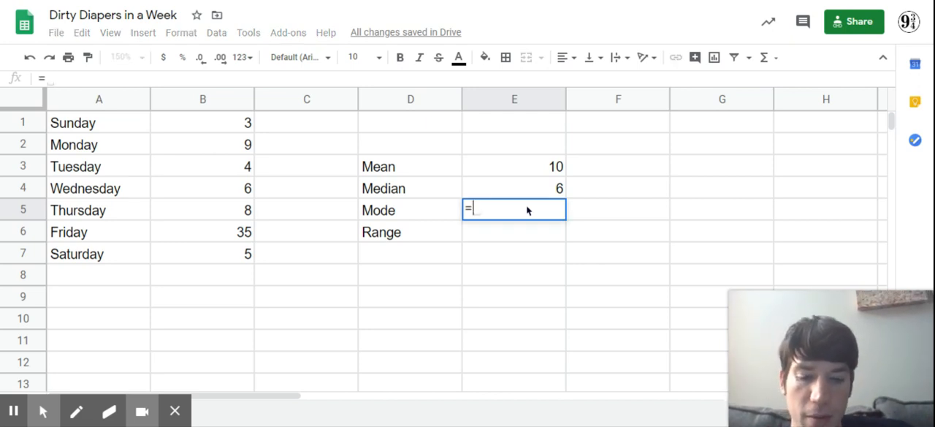
pyautogui.write('m')
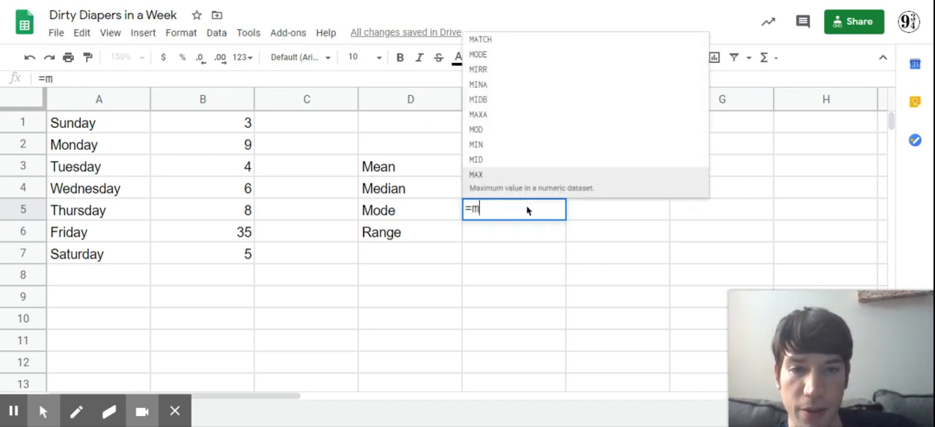
pyautogui.write('ode')
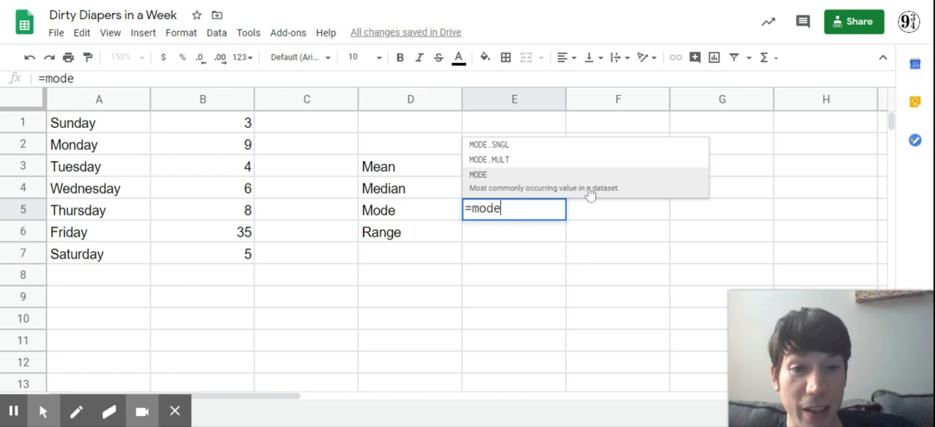
pyautogui.click(512, 182)
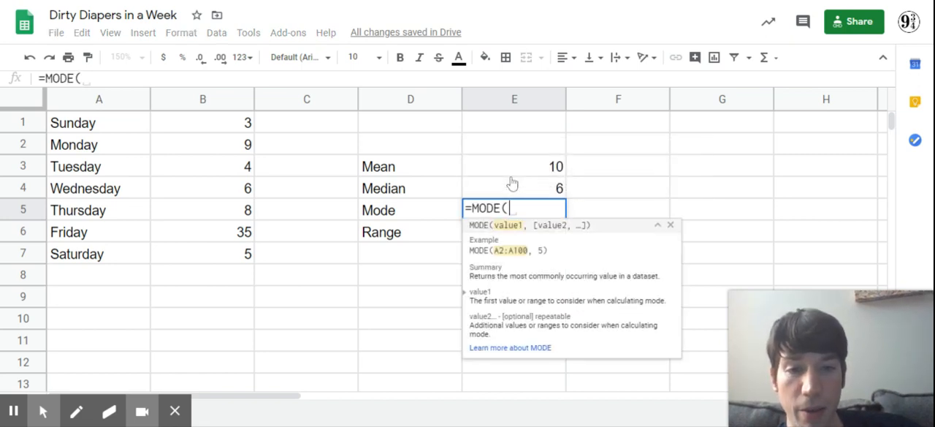
pyautogui.moveTo(248, 125); pyautogui.dragTo(250, 263)
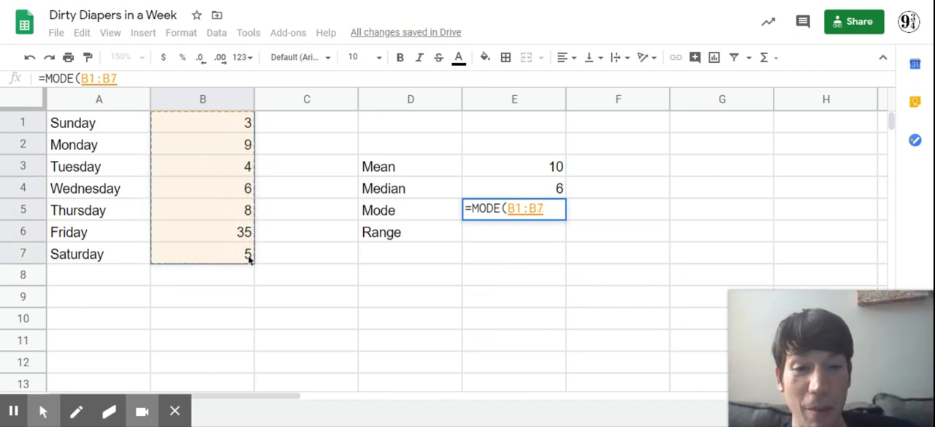
pyautogui.press('Return')
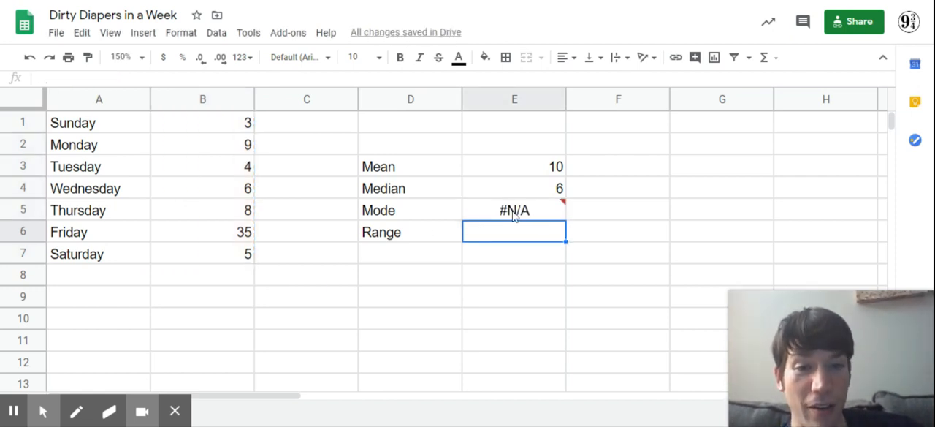
pyautogui.moveTo(523, 218)
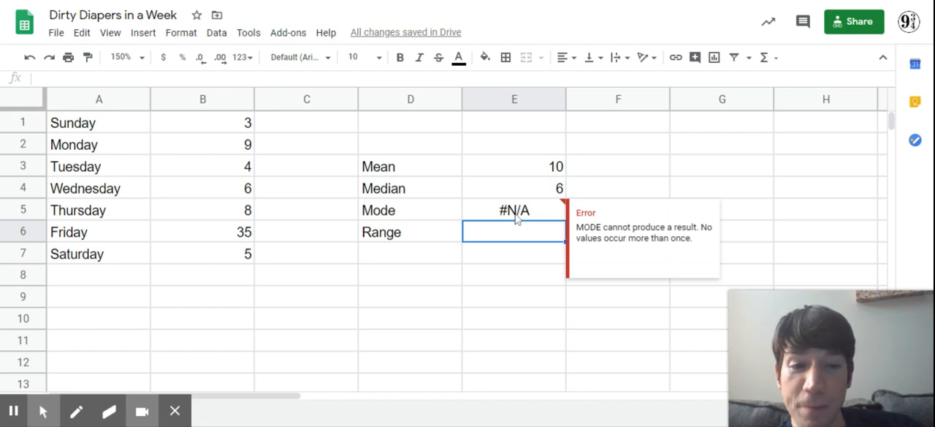
# - Enter the note "No Mode" in cell F5, beside the MODE formula's cell
pyautogui.click(659, 186)
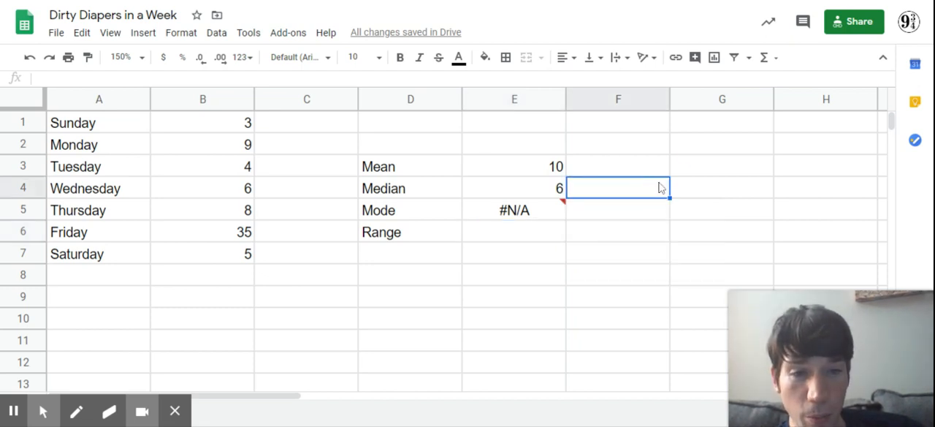
pyautogui.click(619, 211)
pyautogui.write('No Mode')
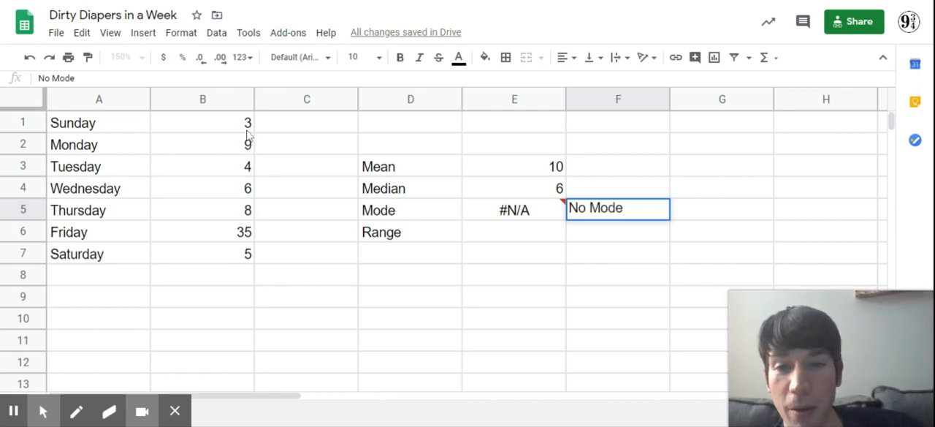
pyautogui.moveTo(247, 126); pyautogui.dragTo(246, 255)
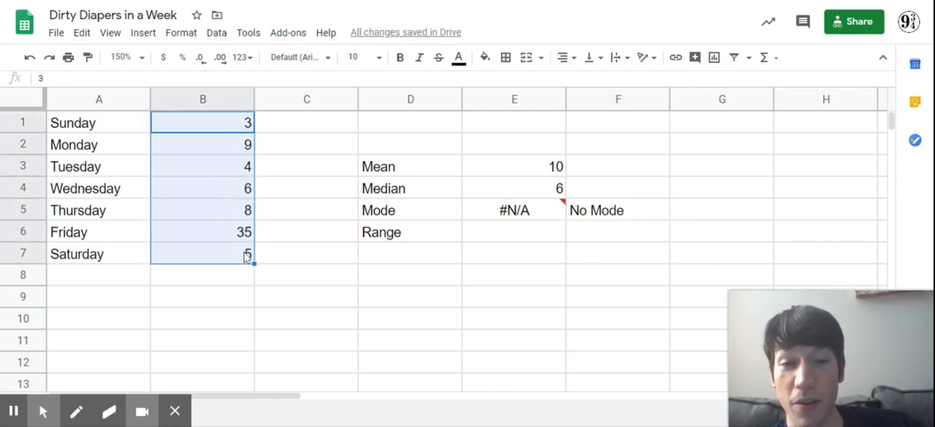
pyautogui.click(525, 235)
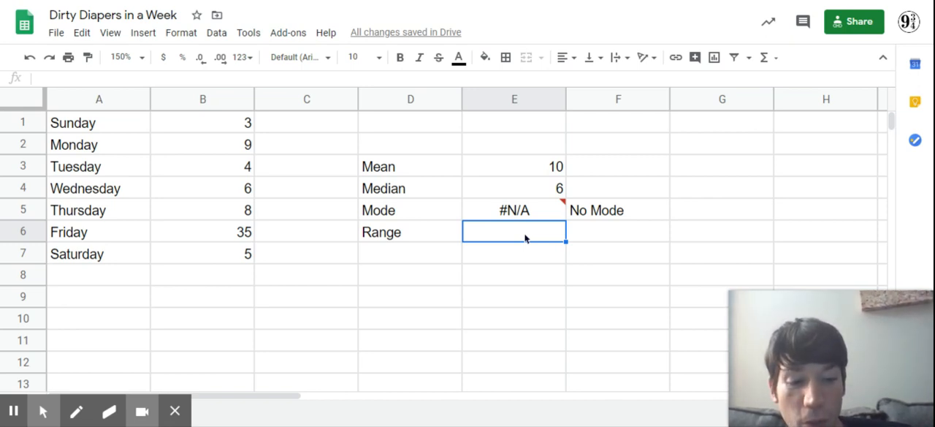
pyautogui.write('=')
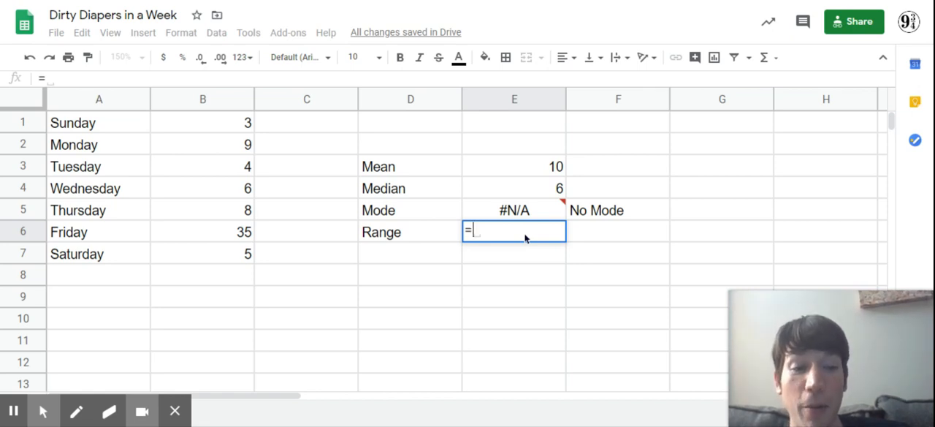
pyautogui.write('ma')
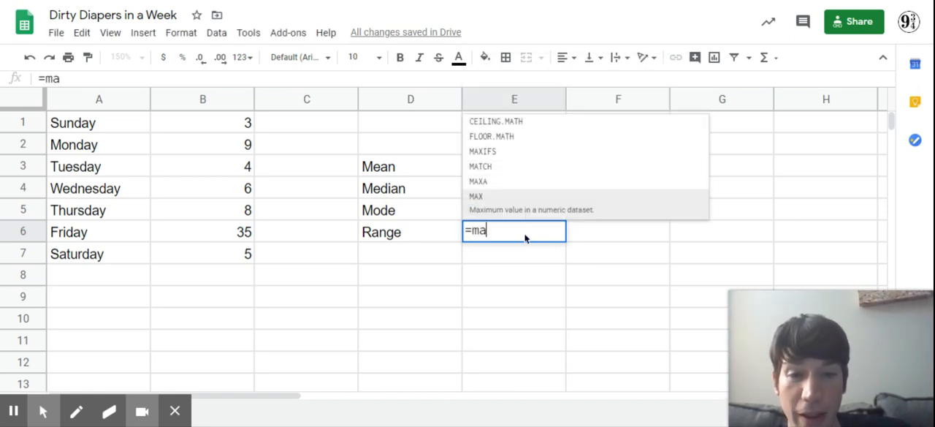
pyautogui.write('xim')
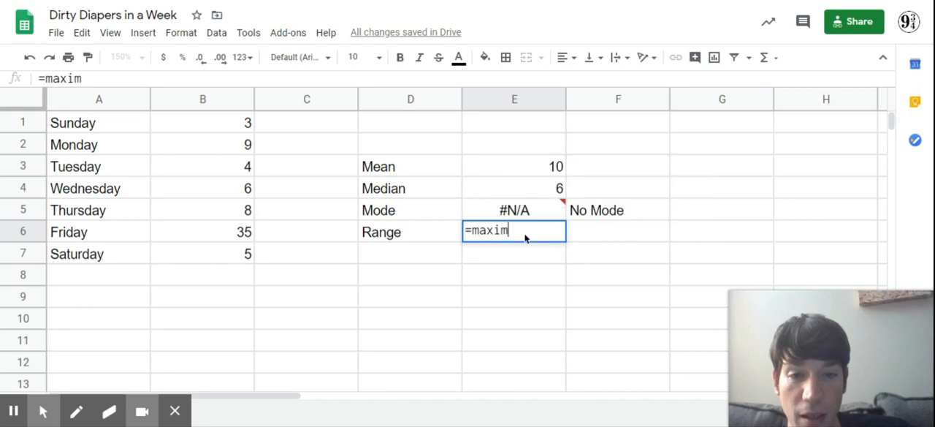
pyautogui.press('BackSpace')
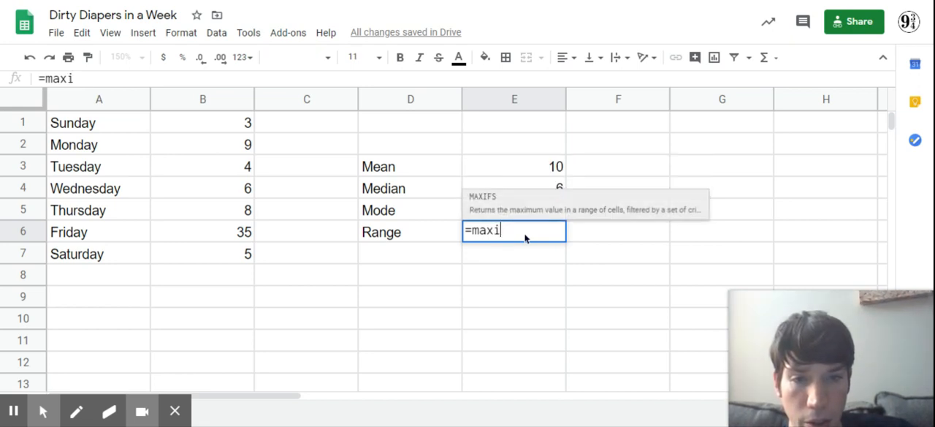
pyautogui.click(488, 210)
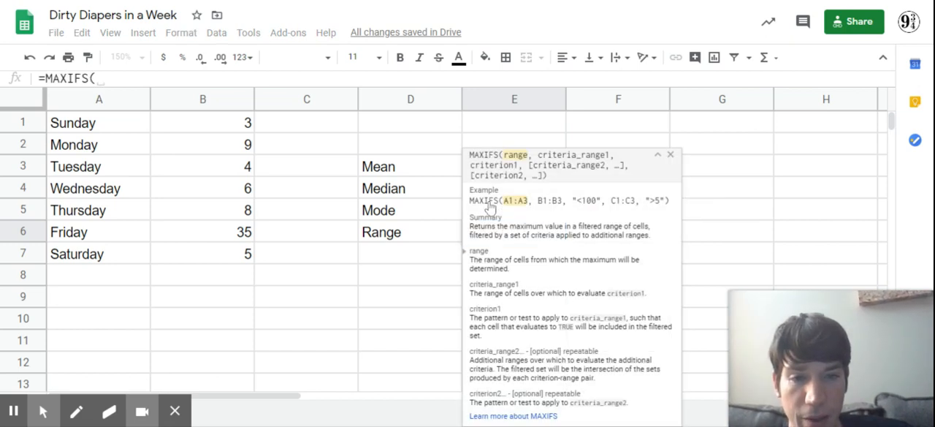
pyautogui.click(434, 266)
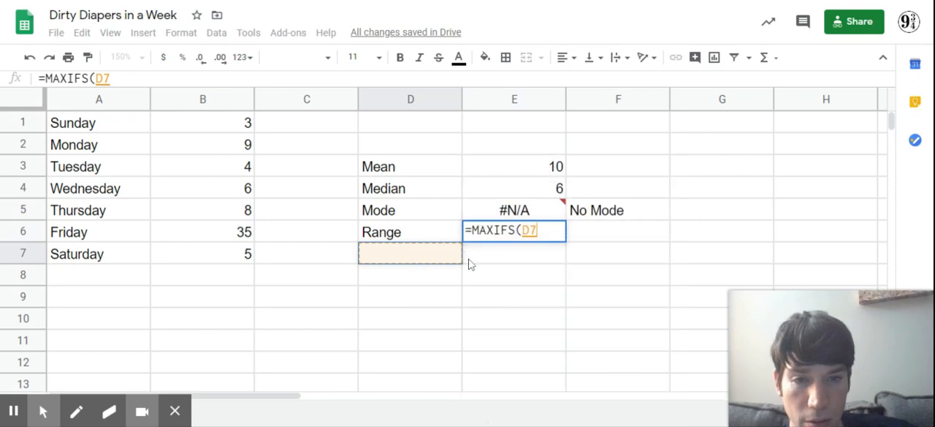
pyautogui.click(431, 250)
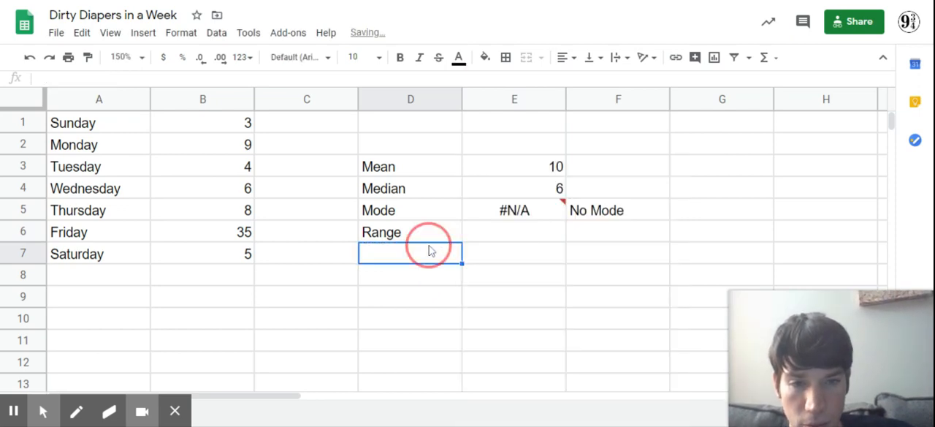
# - Calculate the range of the daily counts in cell E6 with the formula =MAX(B1:B7)-MIN(B1:B7)
pyautogui.tripleClick(535, 233)
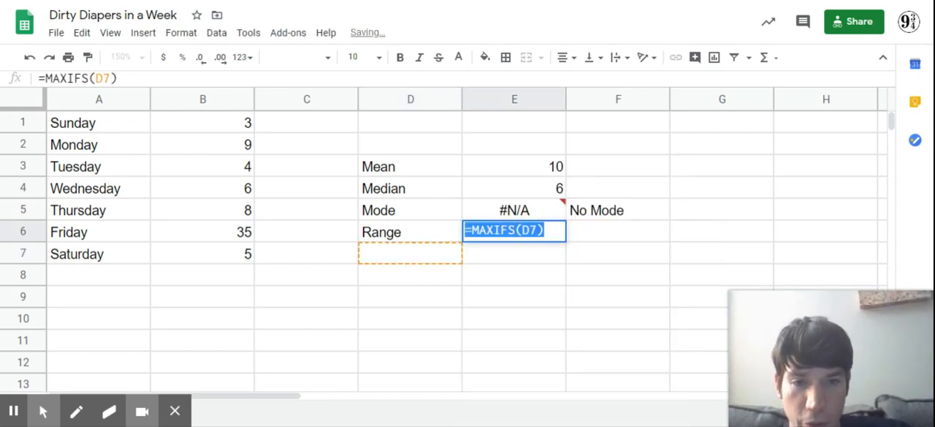
pyautogui.write('=max')
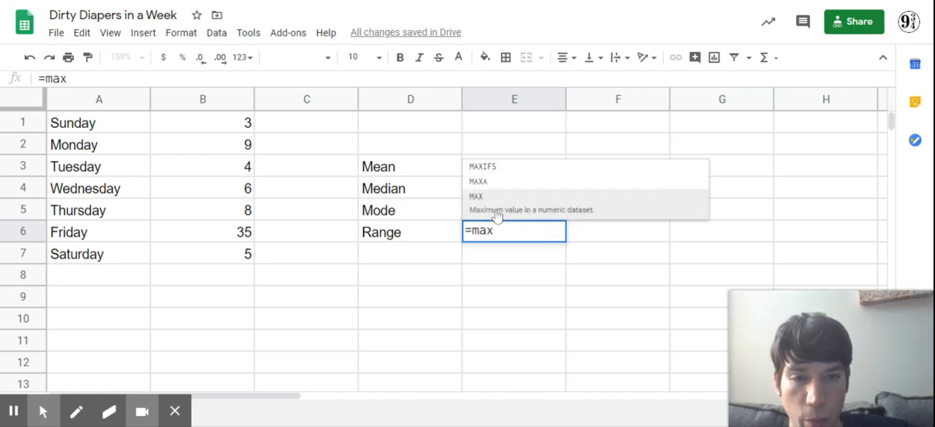
pyautogui.click(496, 210)
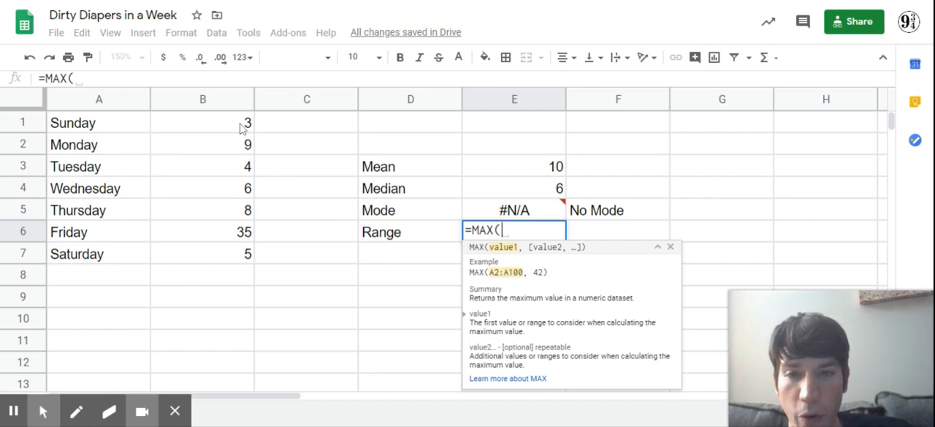
pyautogui.moveTo(241, 128); pyautogui.dragTo(246, 256)
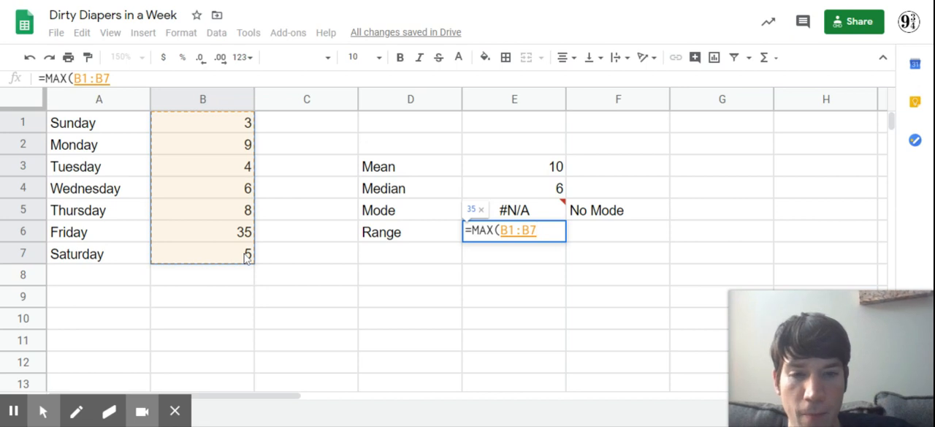
pyautogui.write(')')
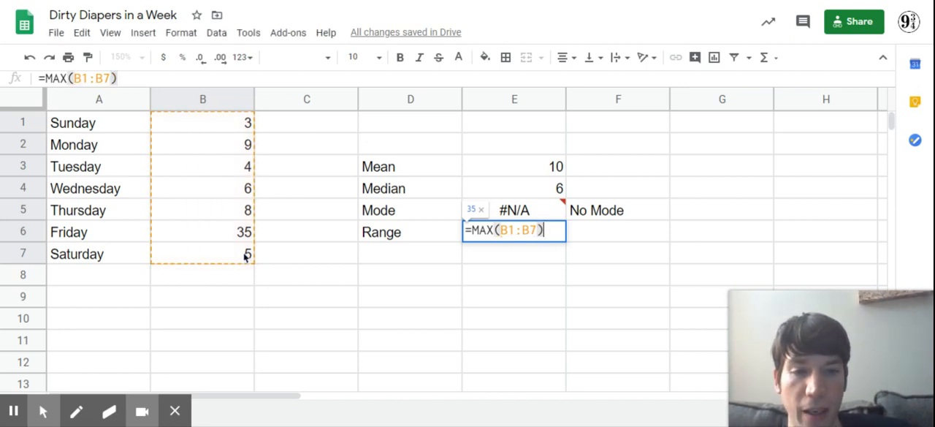
pyautogui.write('-')
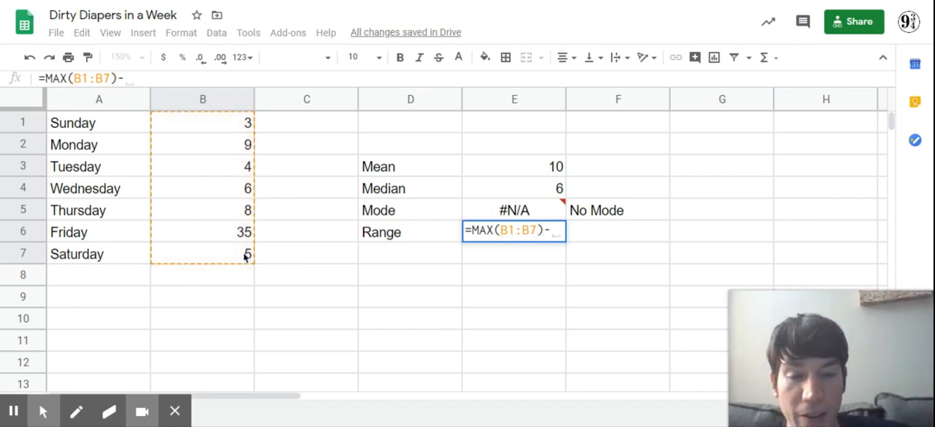
pyautogui.write('mi')
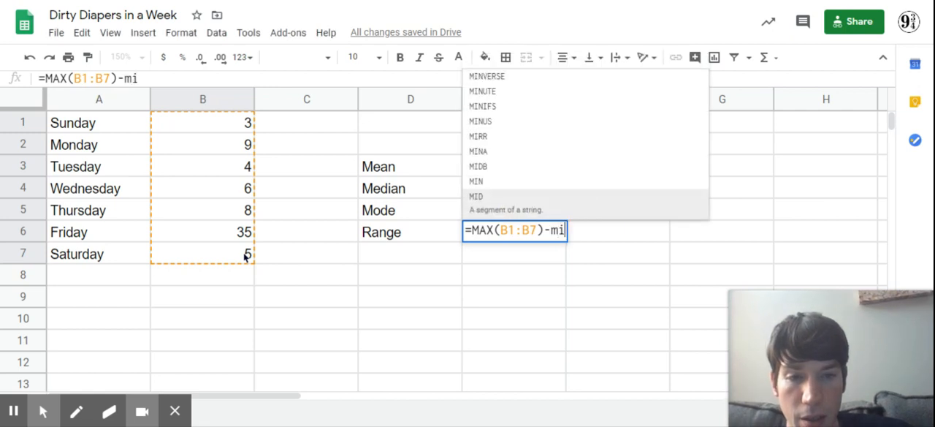
pyautogui.write('n')
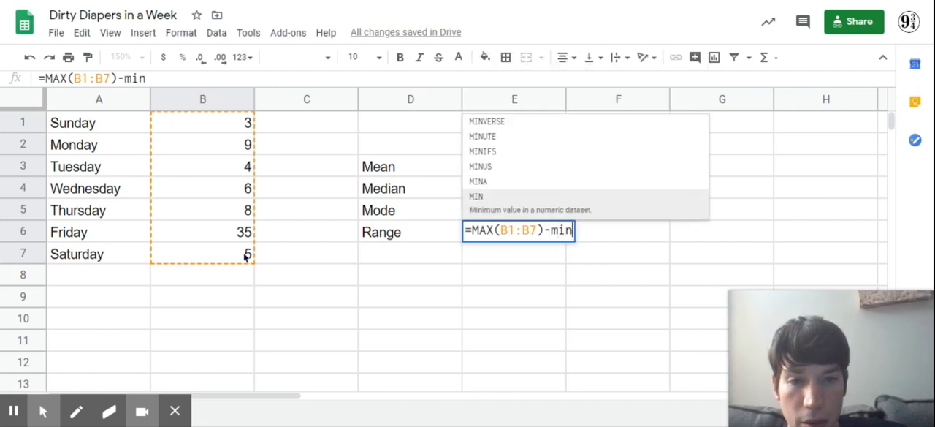
pyautogui.click(473, 208)
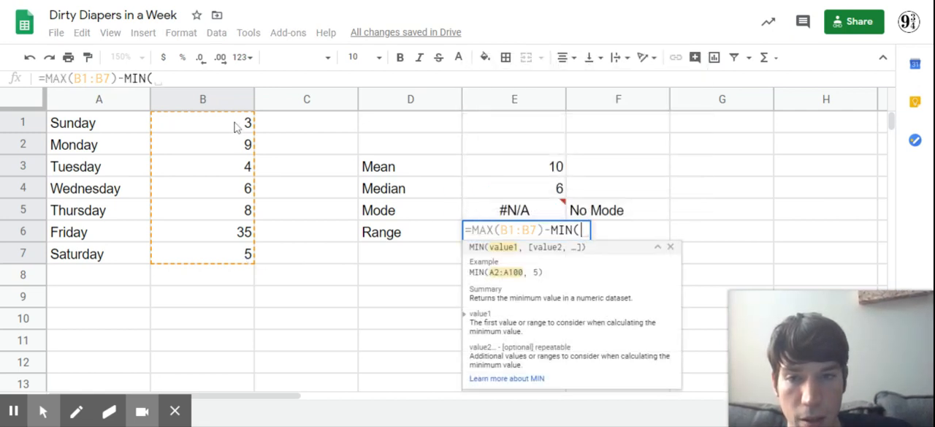
pyautogui.moveTo(236, 127); pyautogui.dragTo(245, 254)
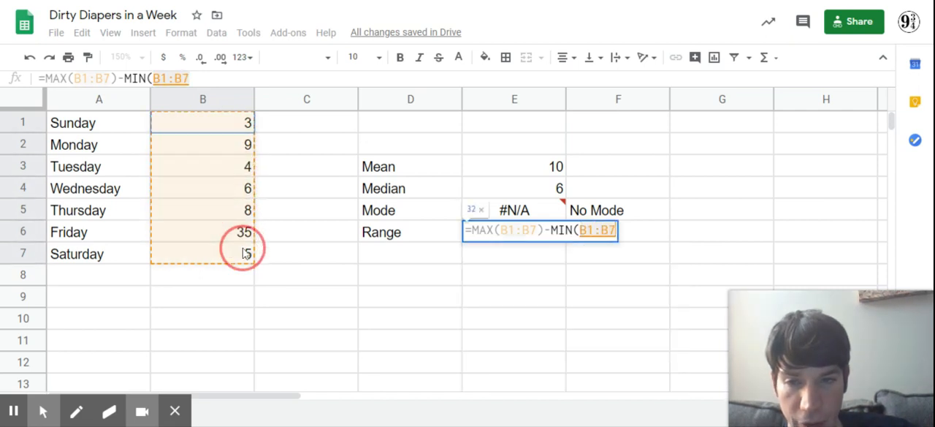
pyautogui.write(')')
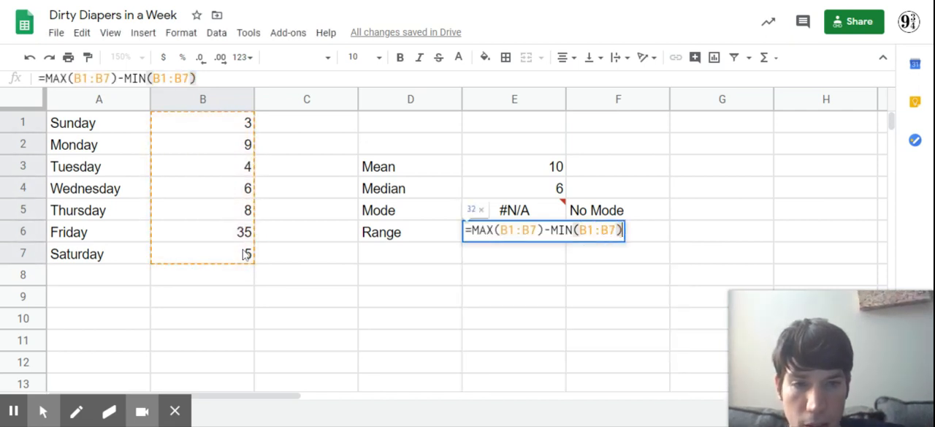
pyautogui.press('Return')
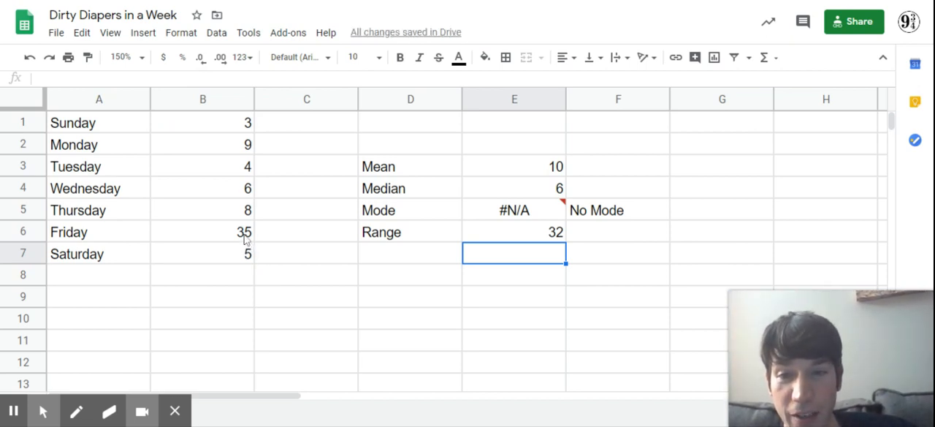
# - Calculate the range a second way in cell F6 by subtracting Sunday's count from Friday's with =B6-B1
pyautogui.click(245, 240)
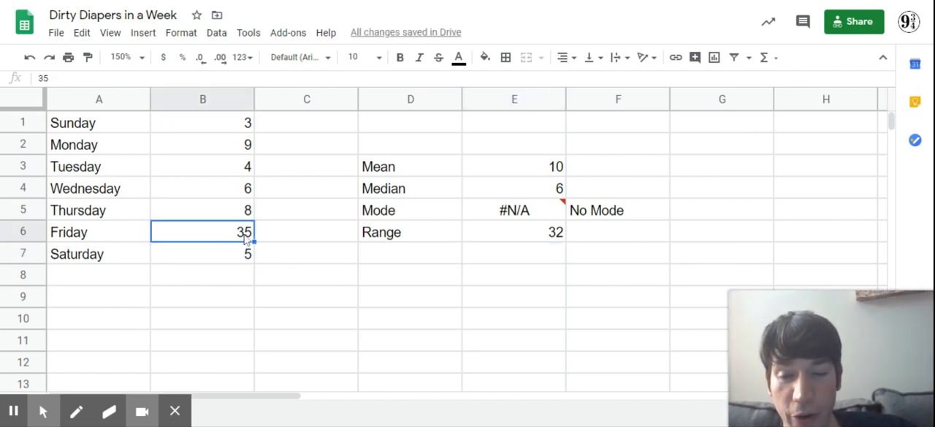
pyautogui.click(246, 127)
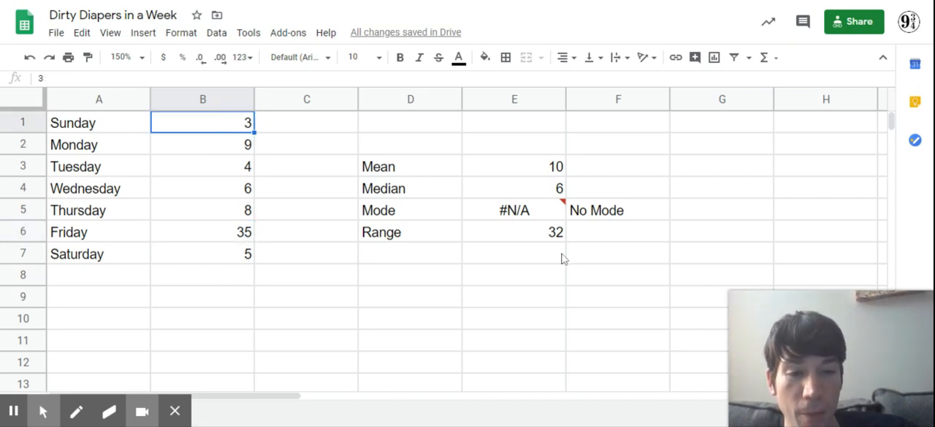
pyautogui.click(602, 233)
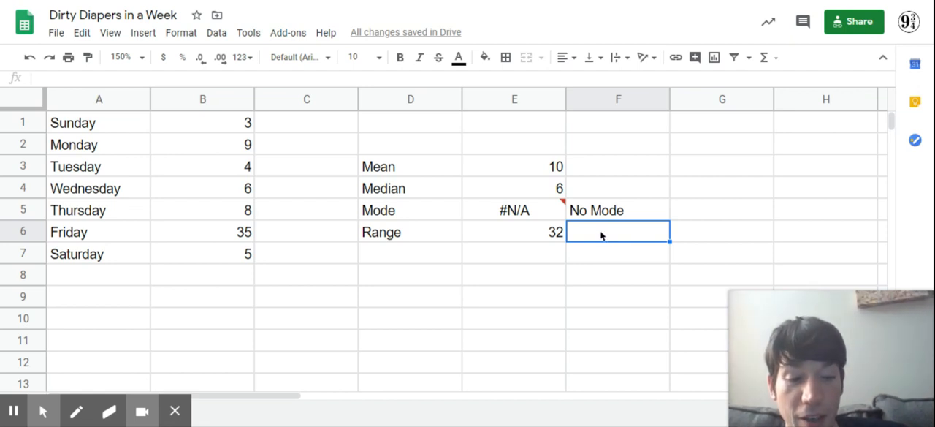
pyautogui.write('=')
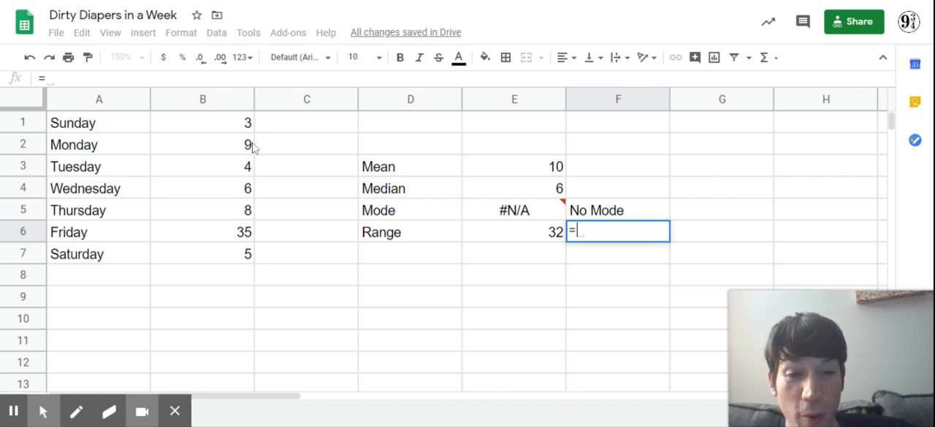
pyautogui.click(239, 238)
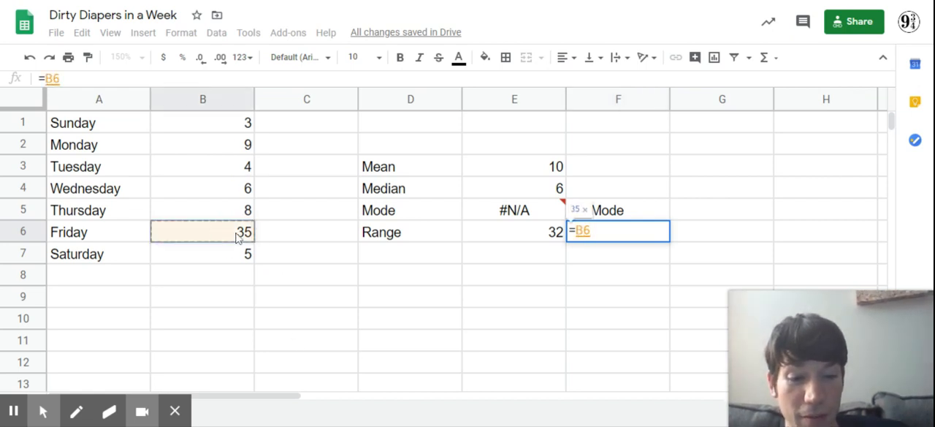
pyautogui.write('-')
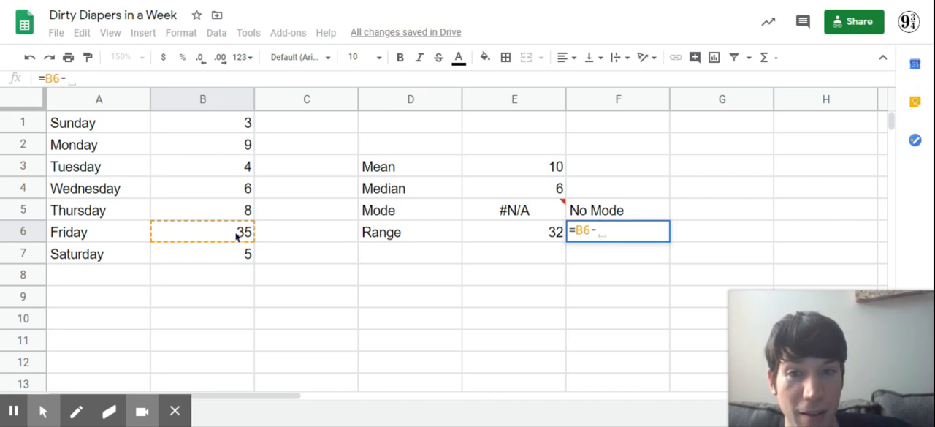
pyautogui.click(241, 128)
pyautogui.press('Return')
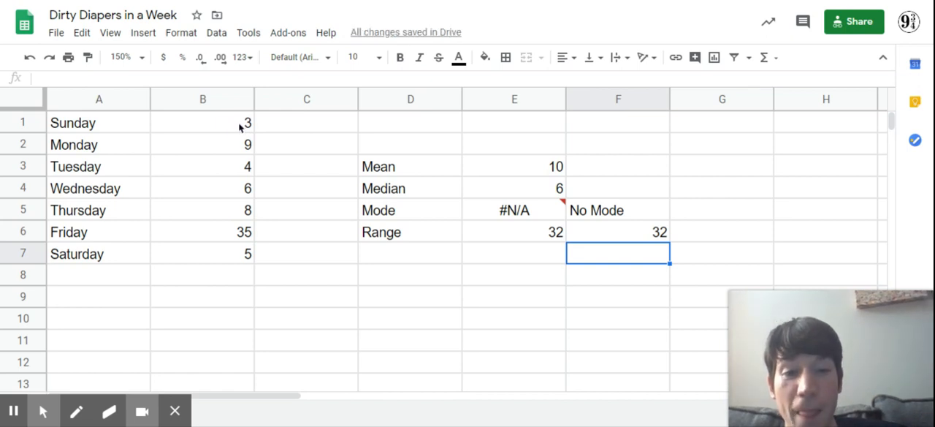
pyautogui.moveTo(521, 221)
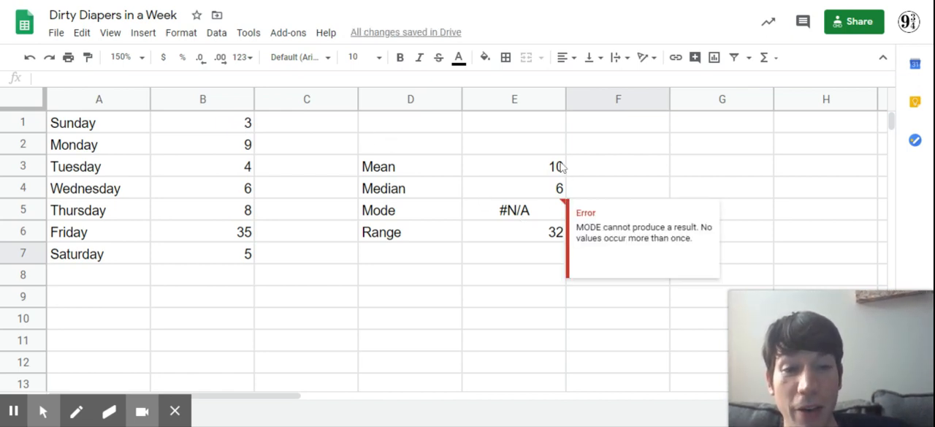
pyautogui.click(529, 168)
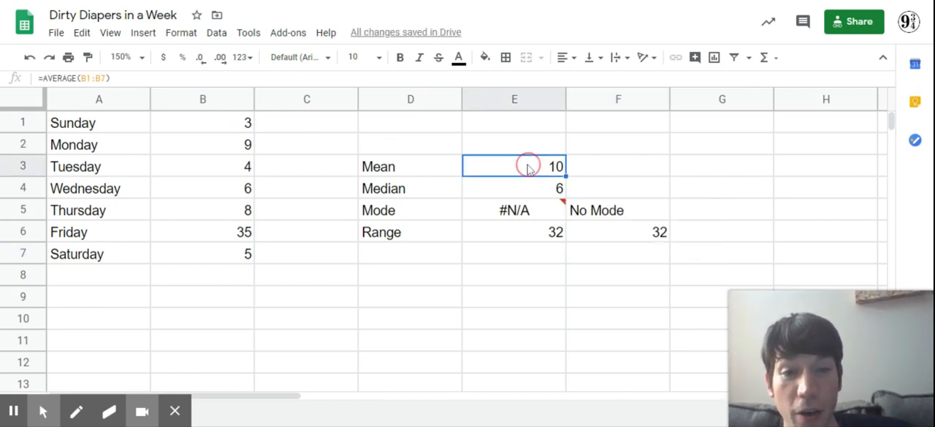
pyautogui.click(618, 170)
pyautogui.write('=av')
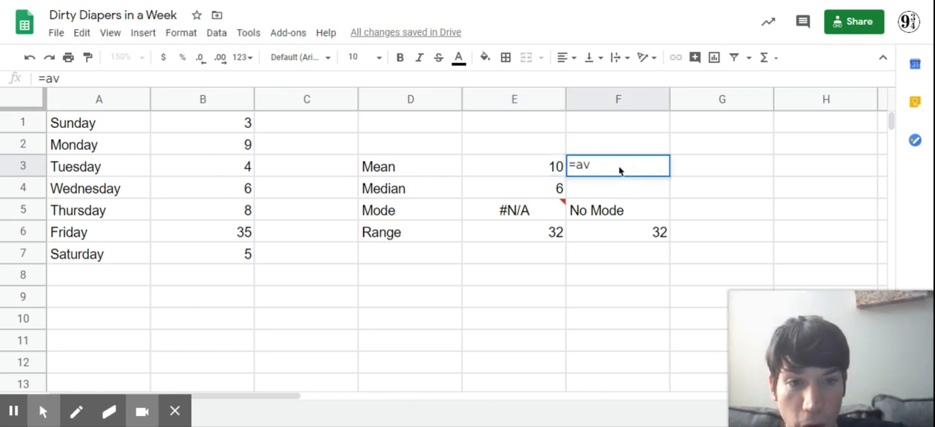
pyautogui.write('e')
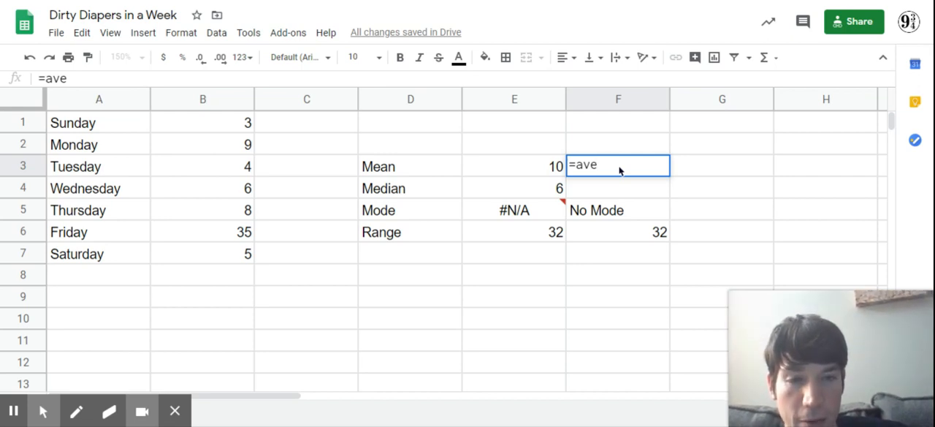
pyautogui.press('BackSpace')
pyautogui.press('BackSpace')
pyautogui.press('BackSpace')
pyautogui.press('BackSpace')
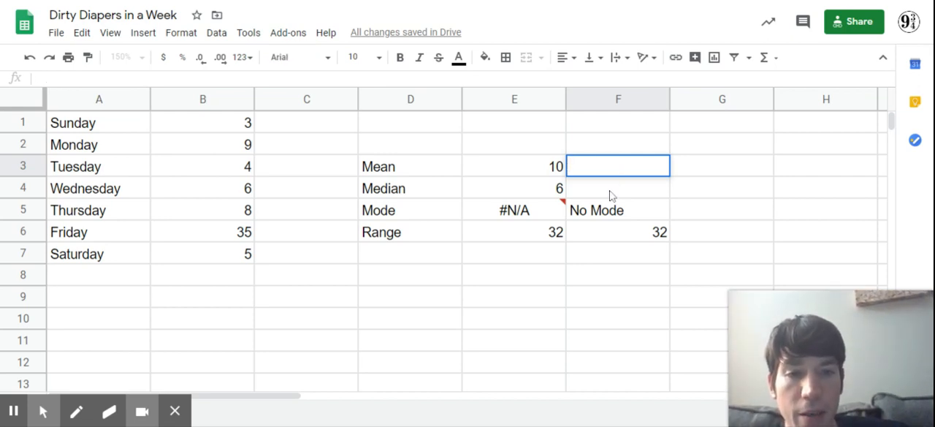
pyautogui.click(611, 195)
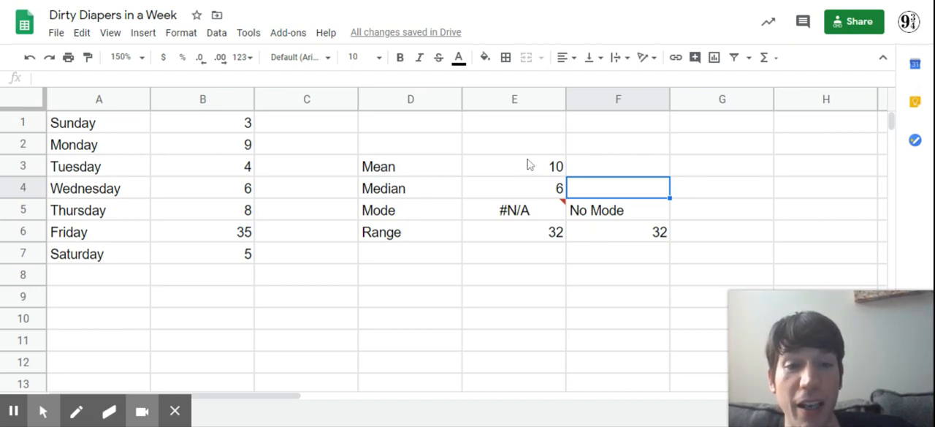
# - Select the cells holding the four statistics, E3 through E6, to review them together
pyautogui.moveTo(529, 166); pyautogui.dragTo(534, 239)
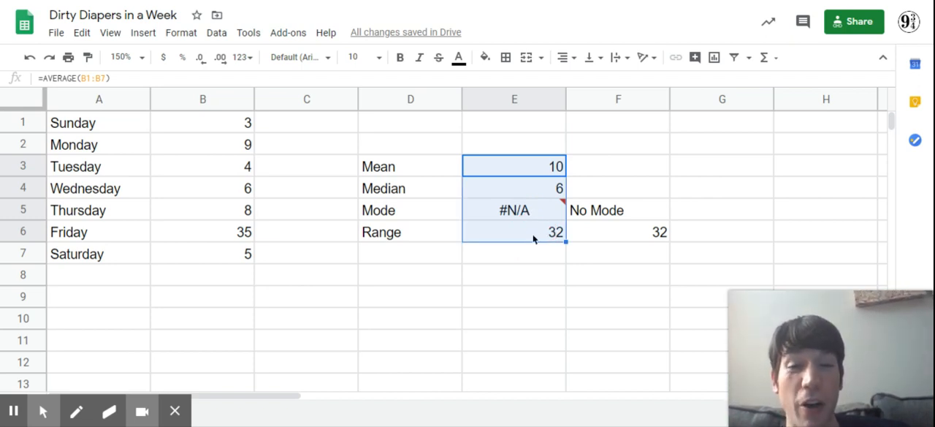
pyautogui.click(520, 170)
pyautogui.moveTo(521, 171); pyautogui.dragTo(526, 229)
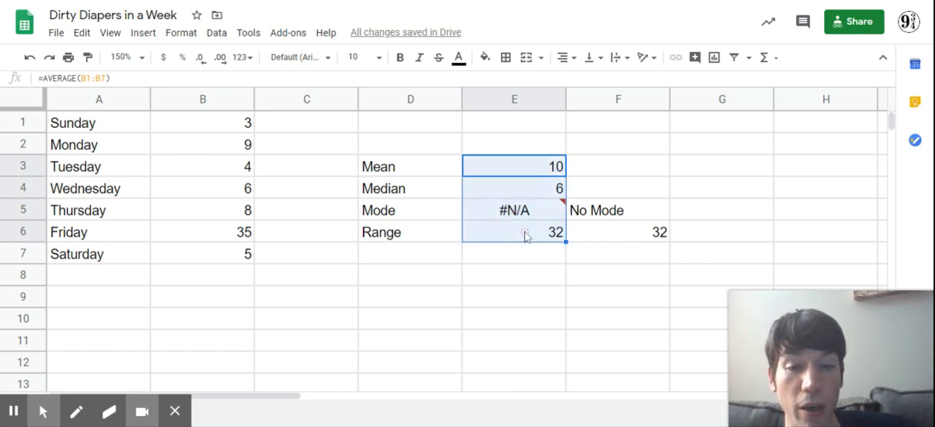